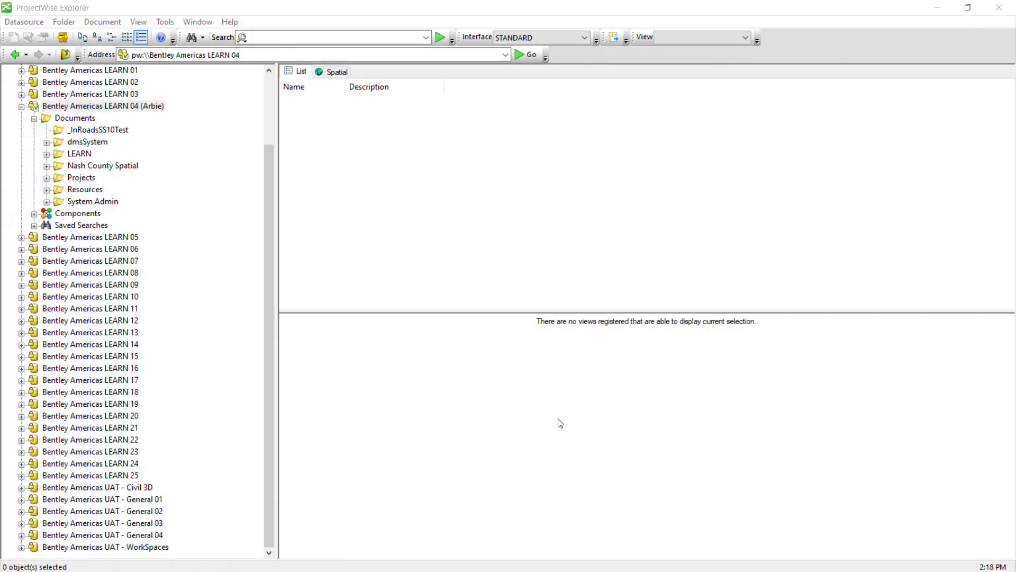
- Expand Projects and open the Work Area Properties of project P201975
left_click(46, 179)
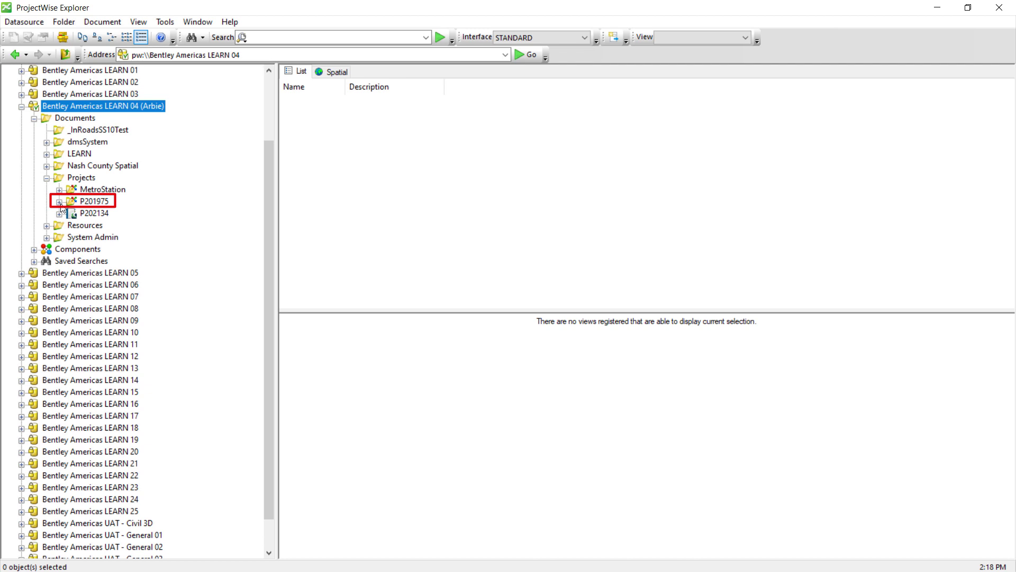
left_click(88, 205)
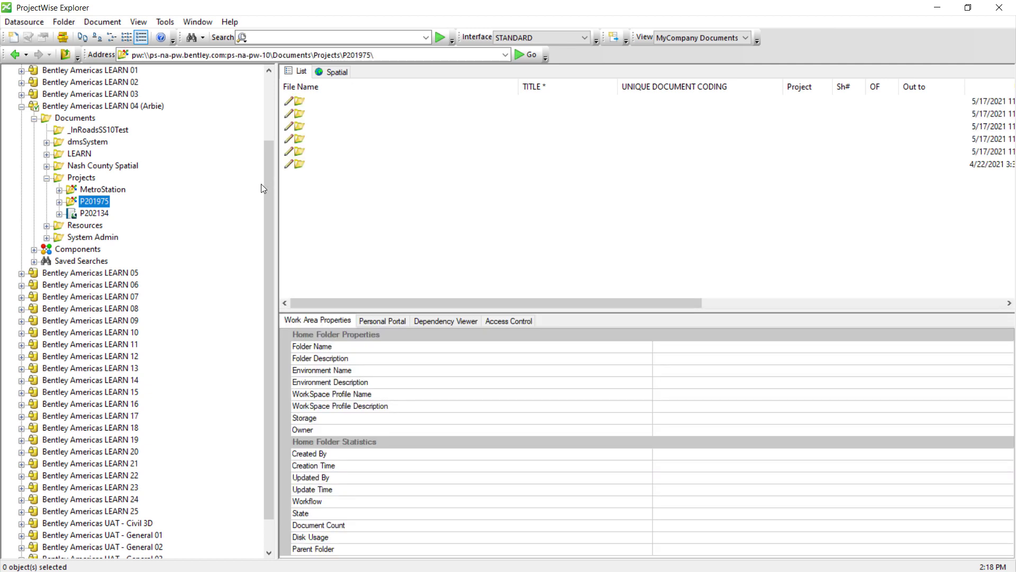
right_click(102, 205)
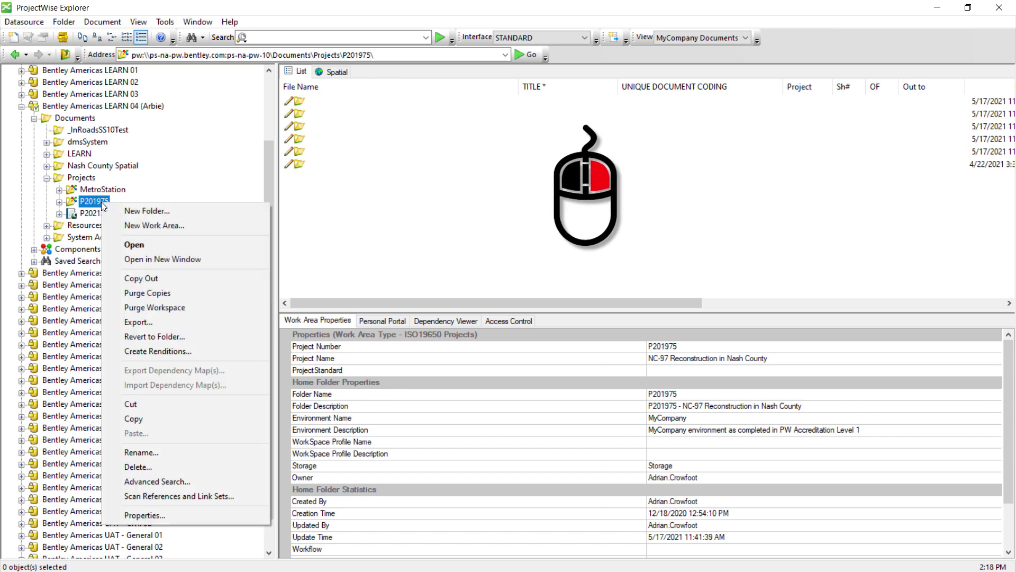
left_click(169, 516)
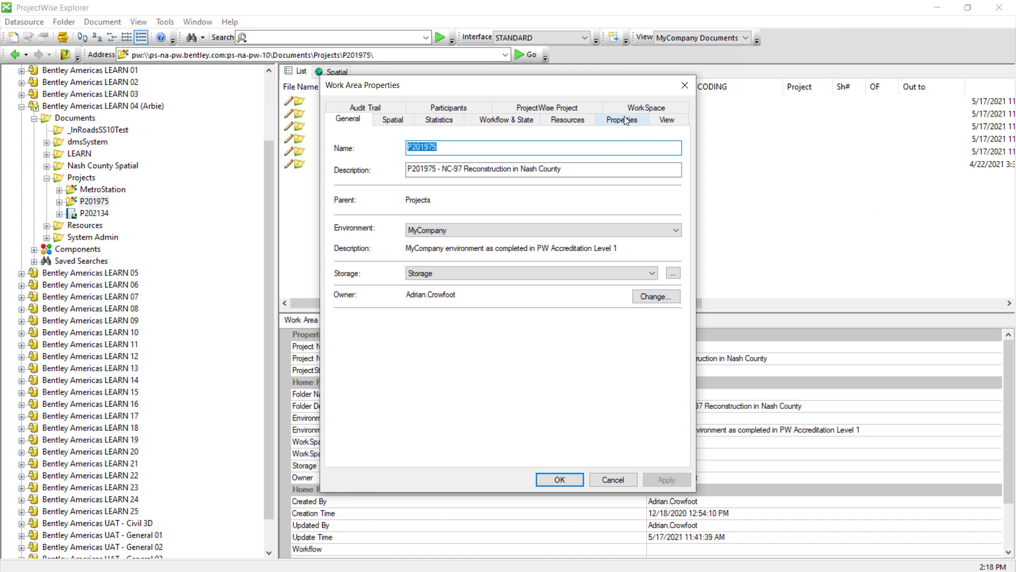
- On the Resources tab, show Rendition Profile resources and set BW 11x17 as default profile
left_click(567, 119)
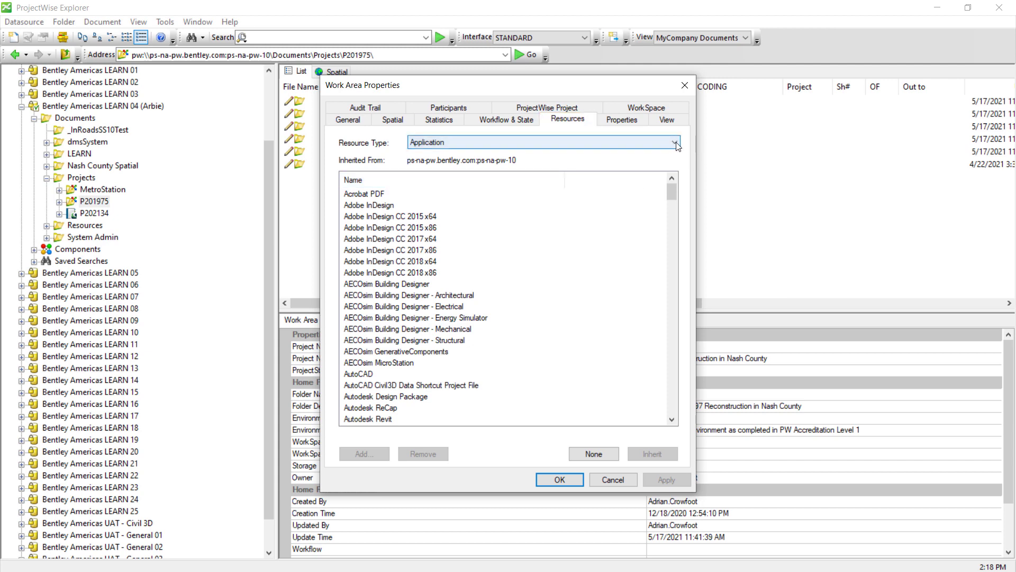
left_click(675, 143)
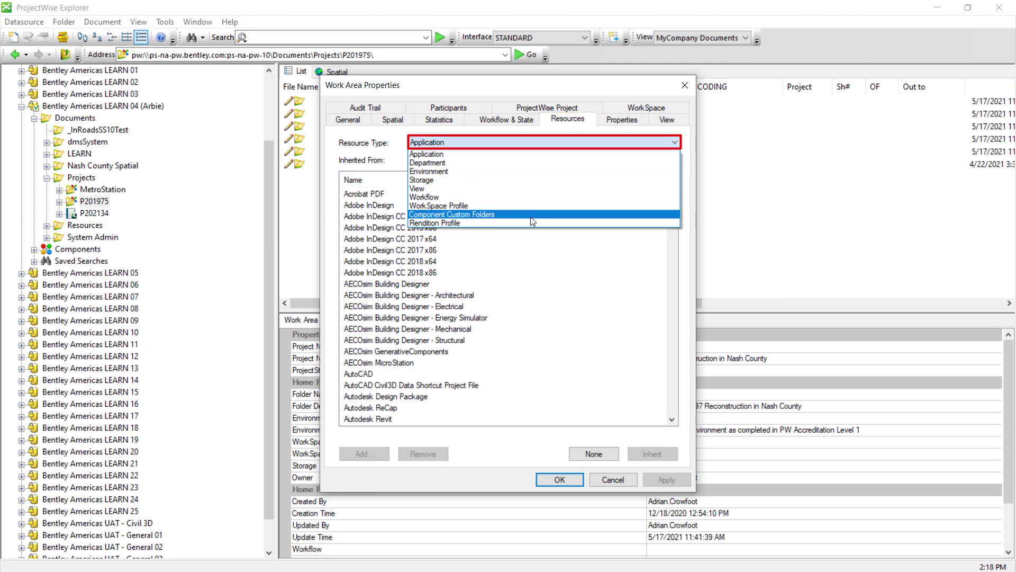
left_click(528, 223)
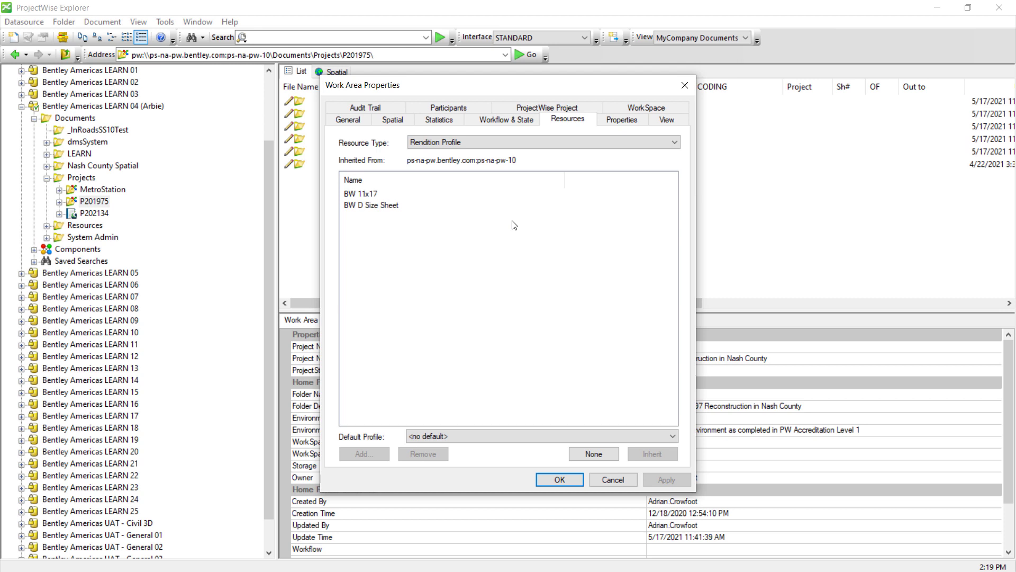
left_click(551, 436)
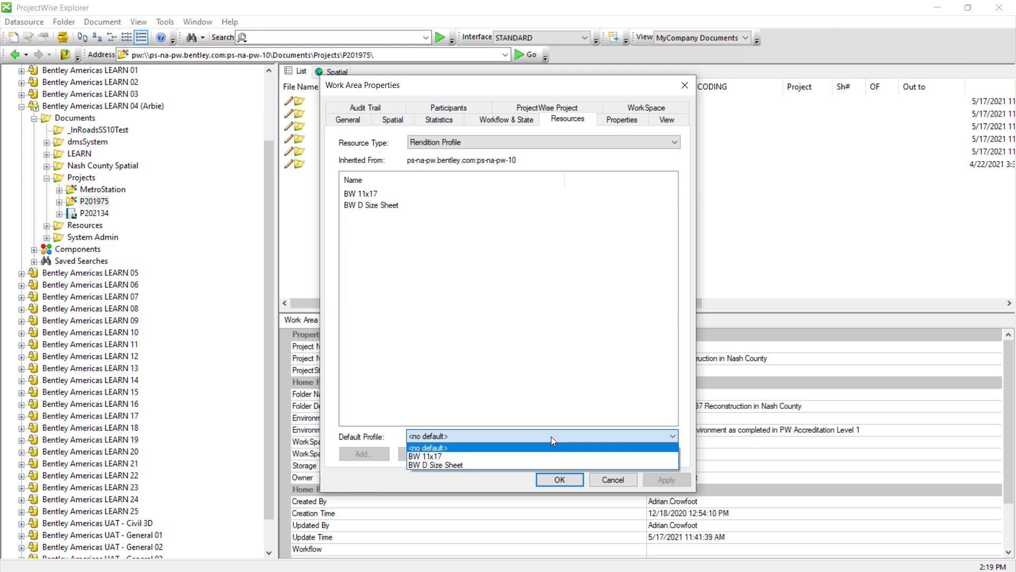
left_click(465, 454)
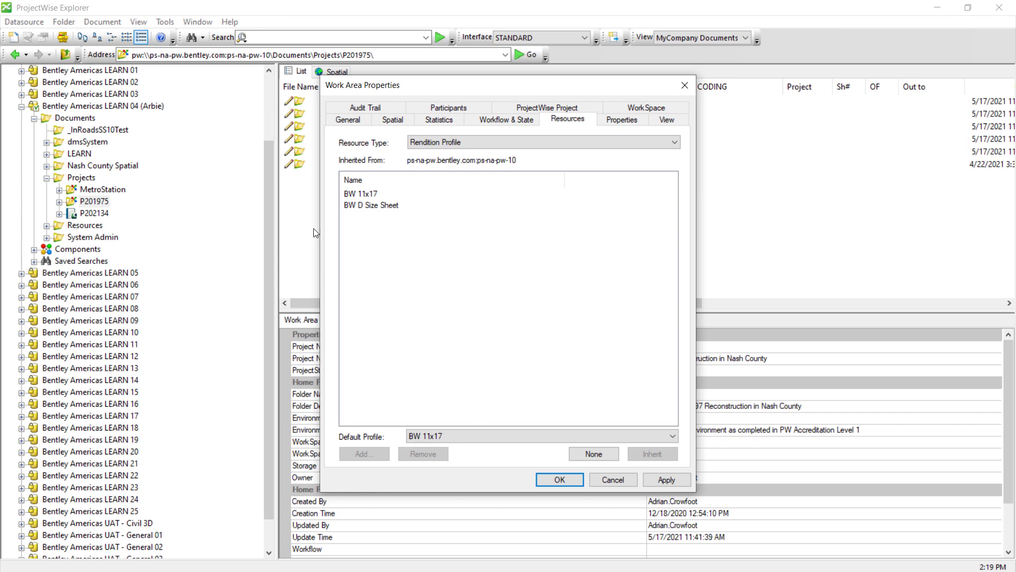
- Remove BW D Size Sheet from P201975, accepting the break in resource inheritance
left_click(381, 207)
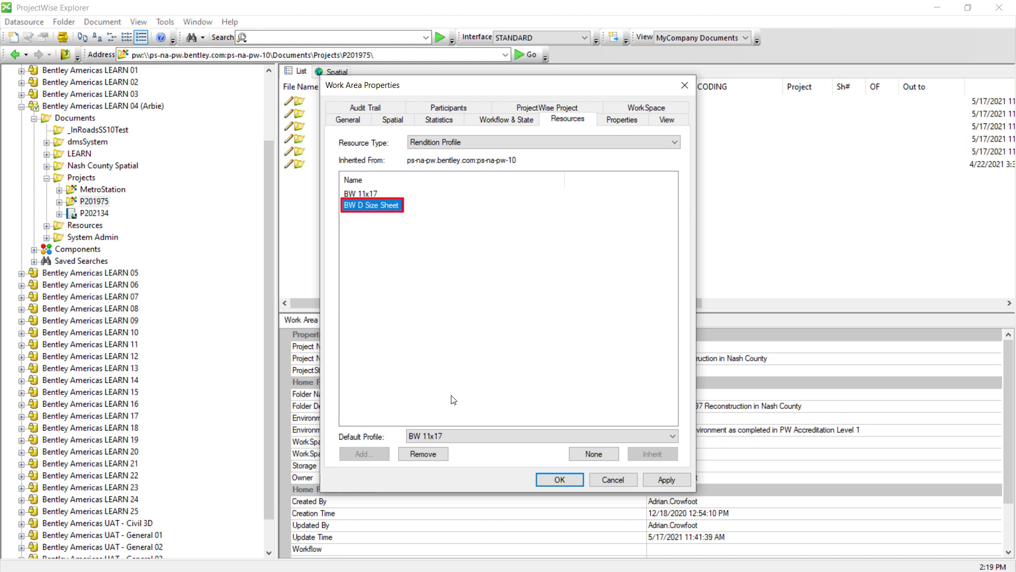
left_click(423, 456)
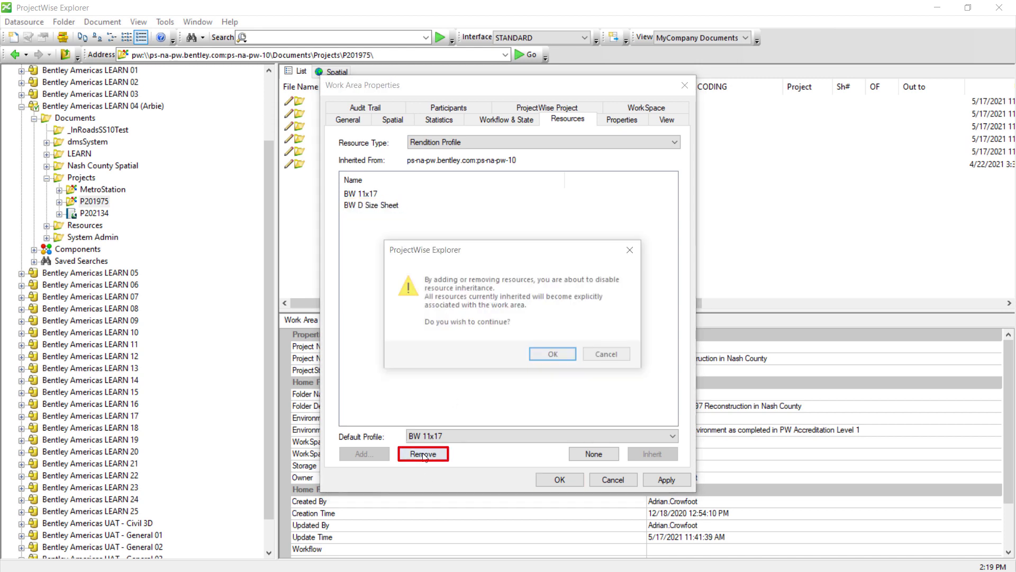
left_click(552, 357)
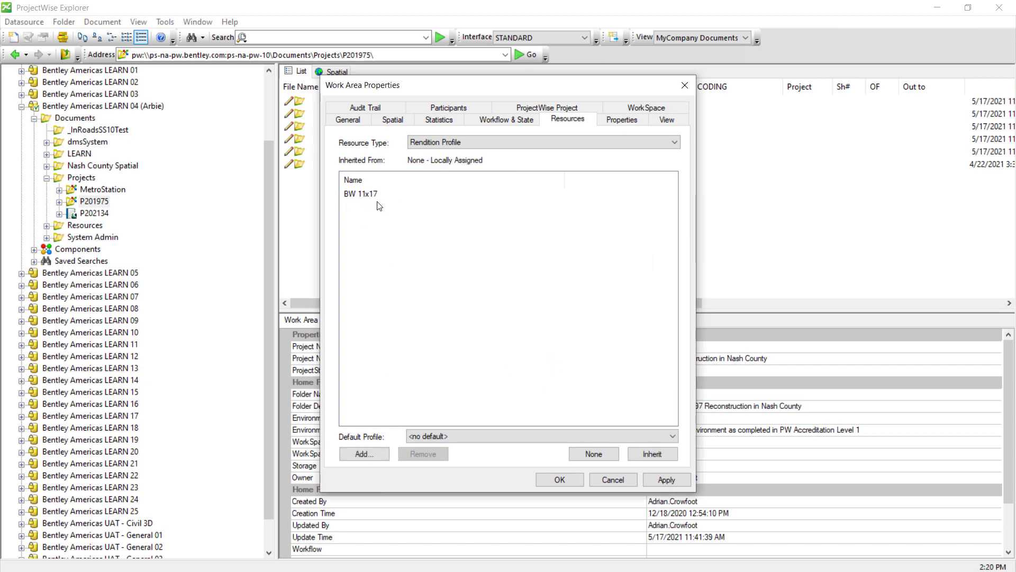
- Set BW 11x17 as default profile and review addable profiles without adding any
left_click(566, 436)
left_click(492, 453)
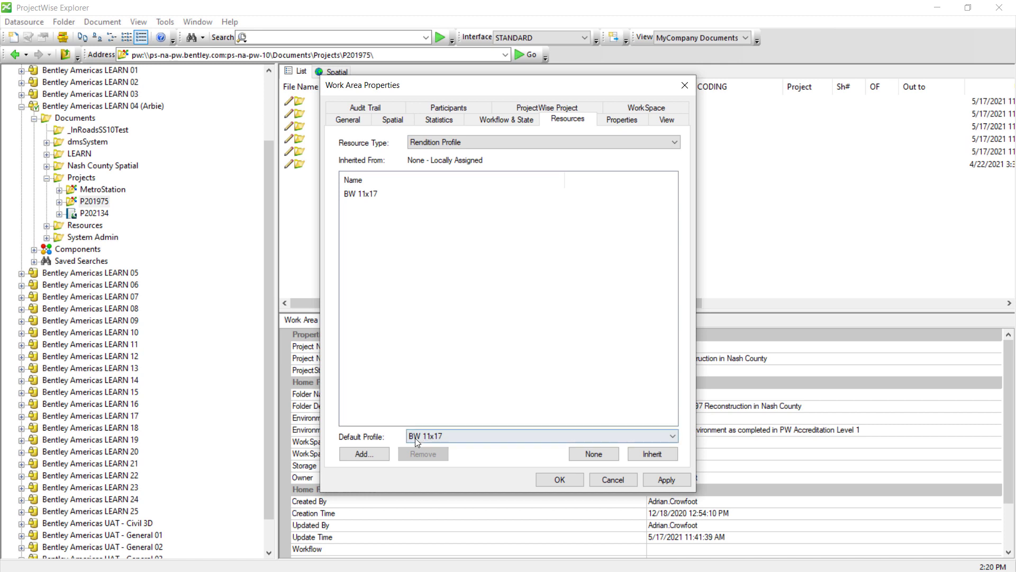
left_click(364, 456)
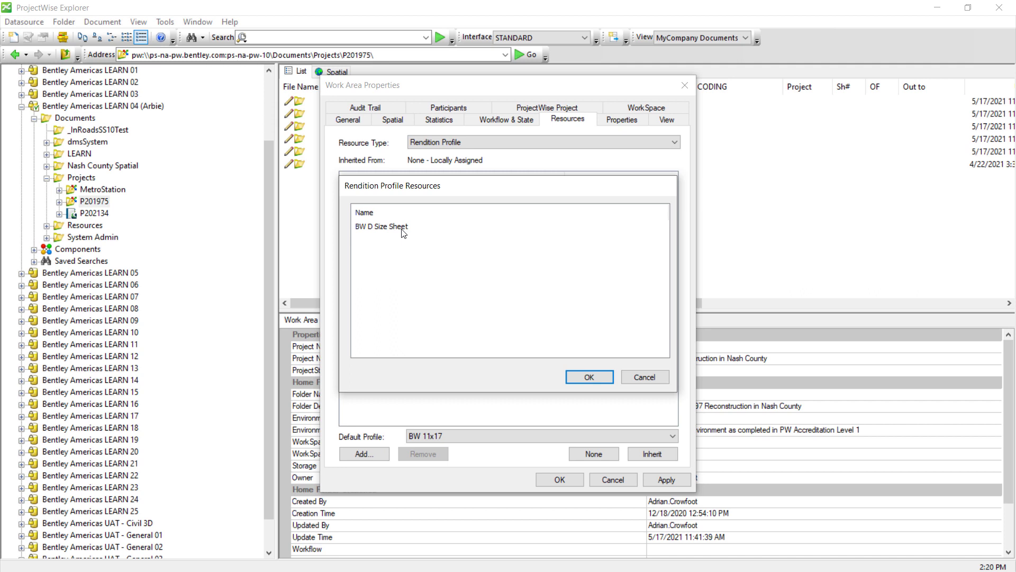
left_click(648, 377)
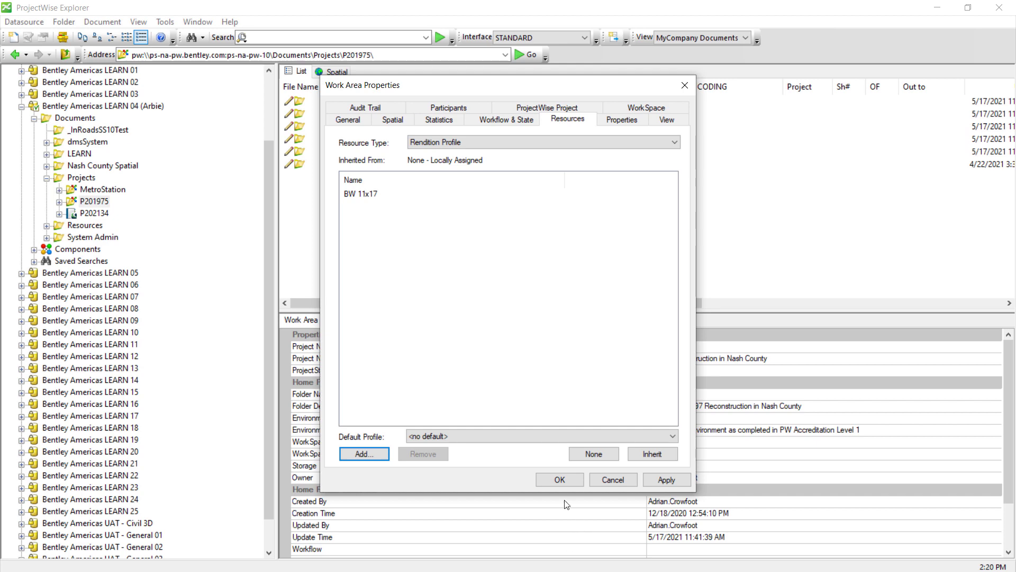
- Save P201975's rendition settings and open the work area properties of P202134
left_click(560, 479)
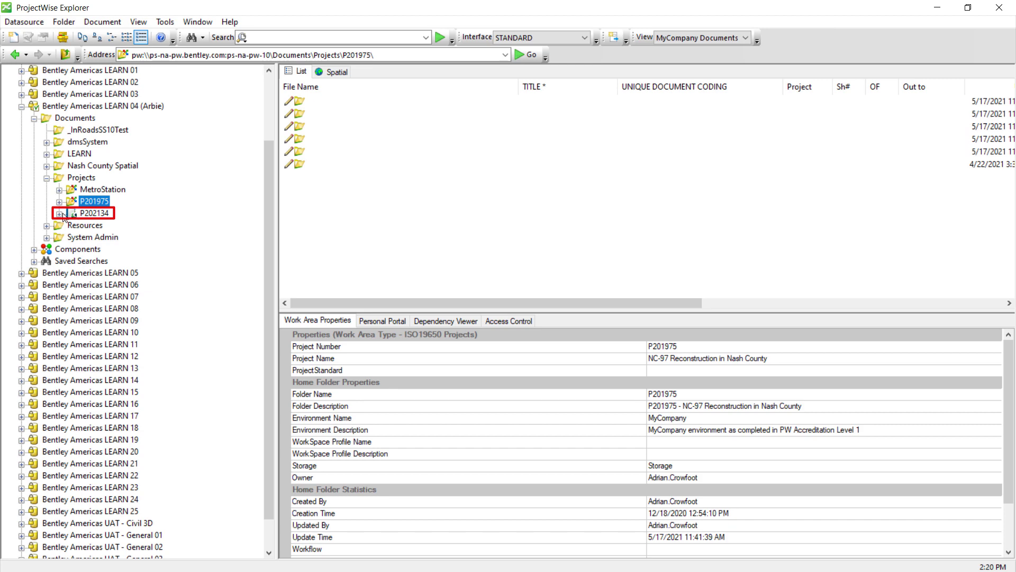
left_click(90, 213)
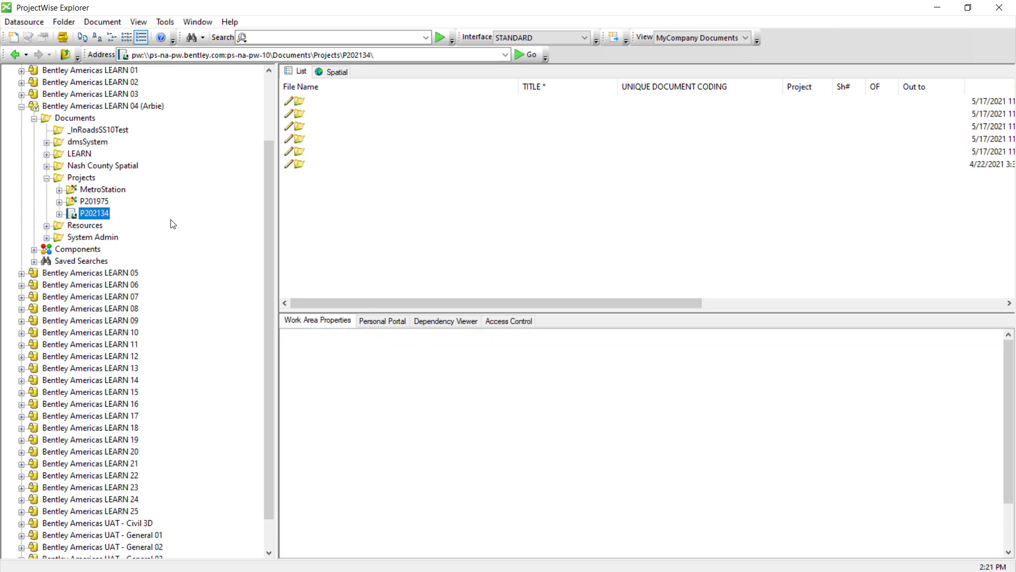
key("space")
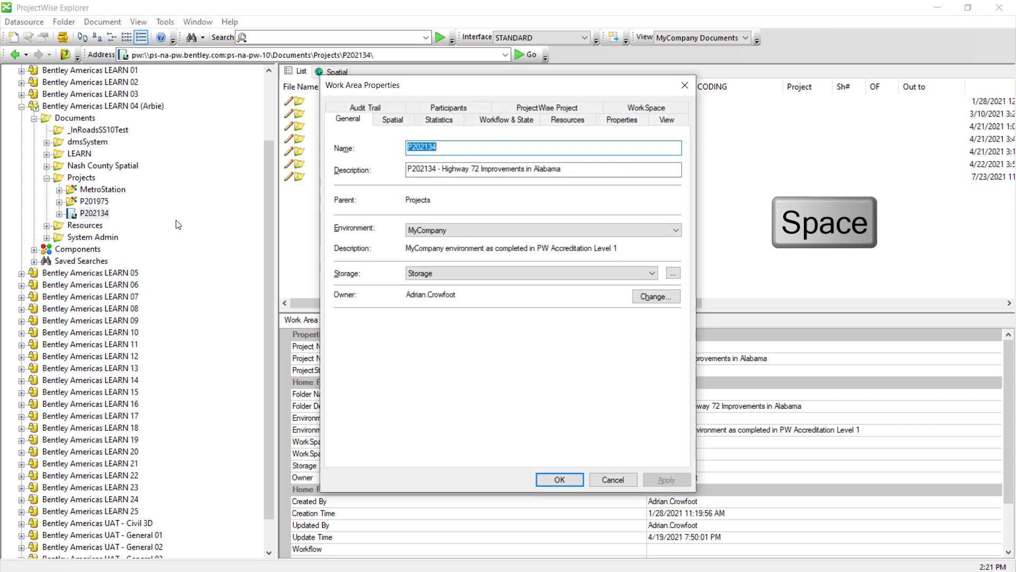
- Review P202134's inherited Rendition Profile resources, then close without saving
left_click(560, 121)
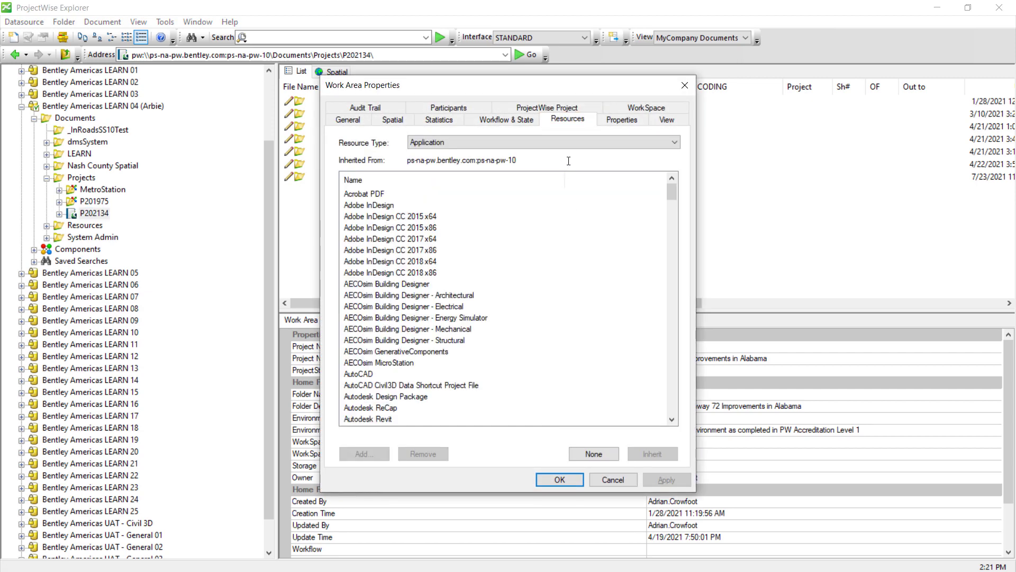
left_click(675, 144)
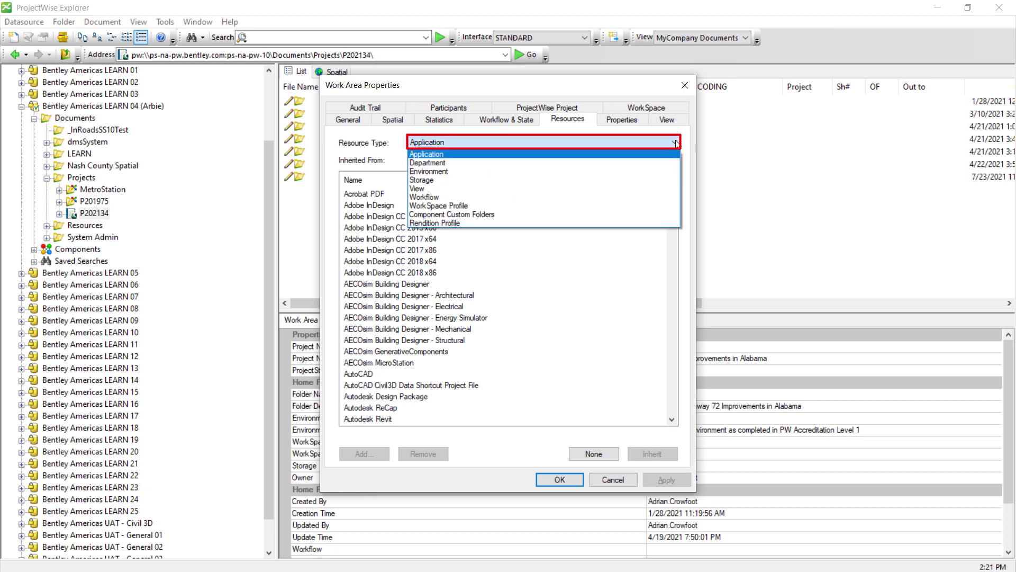
left_click(472, 224)
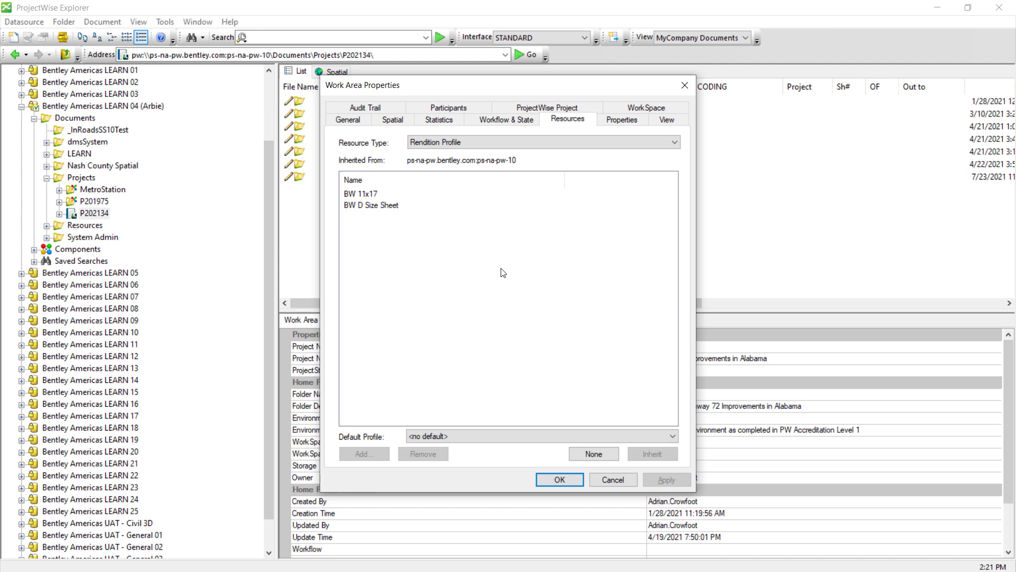
left_click(614, 480)
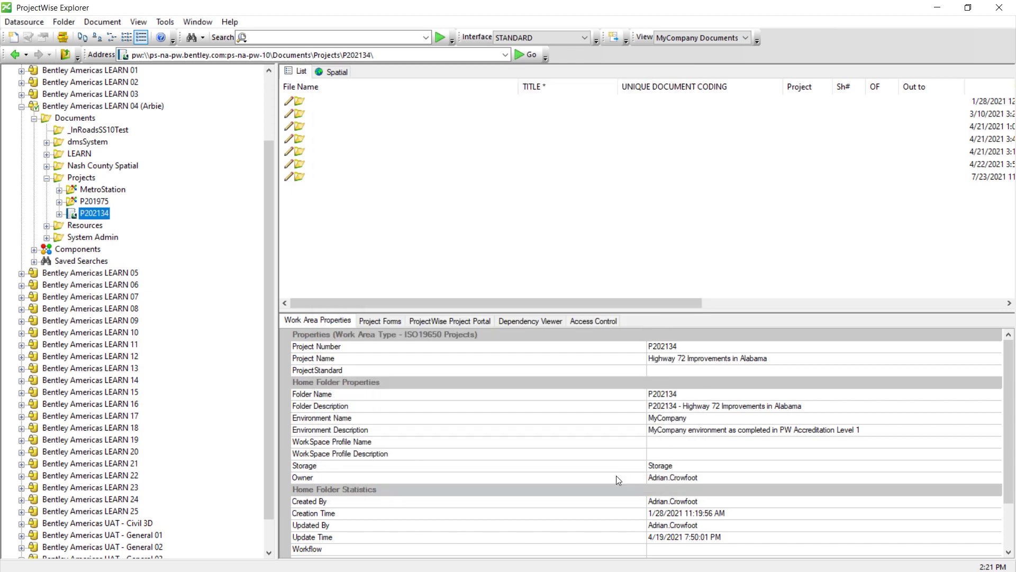
- Open properties of P202134 > 01 Design > Roads > Drainage & Highway Engineer > Sheets
left_click(59, 214)
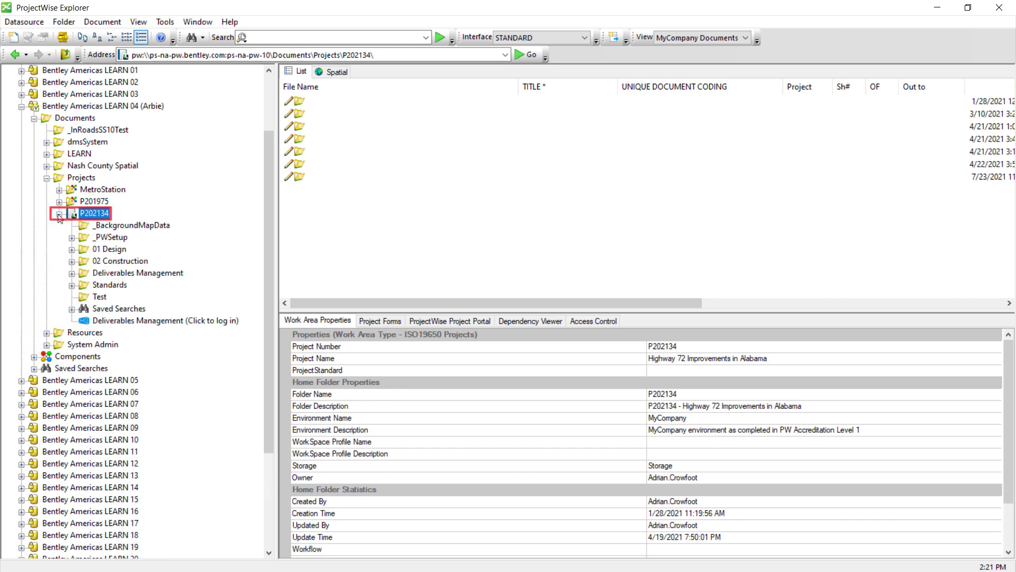
left_click(72, 250)
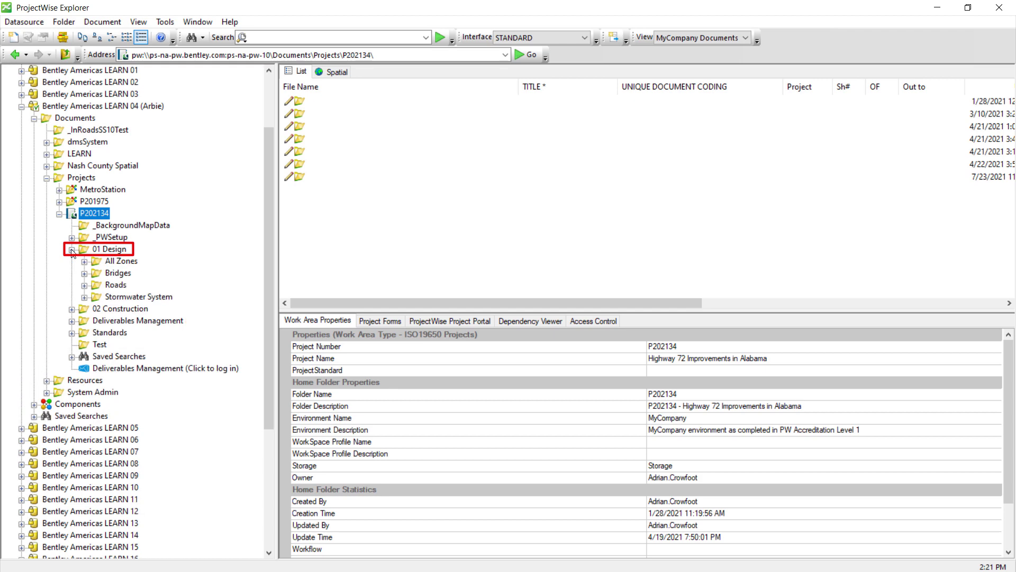
left_click(83, 286)
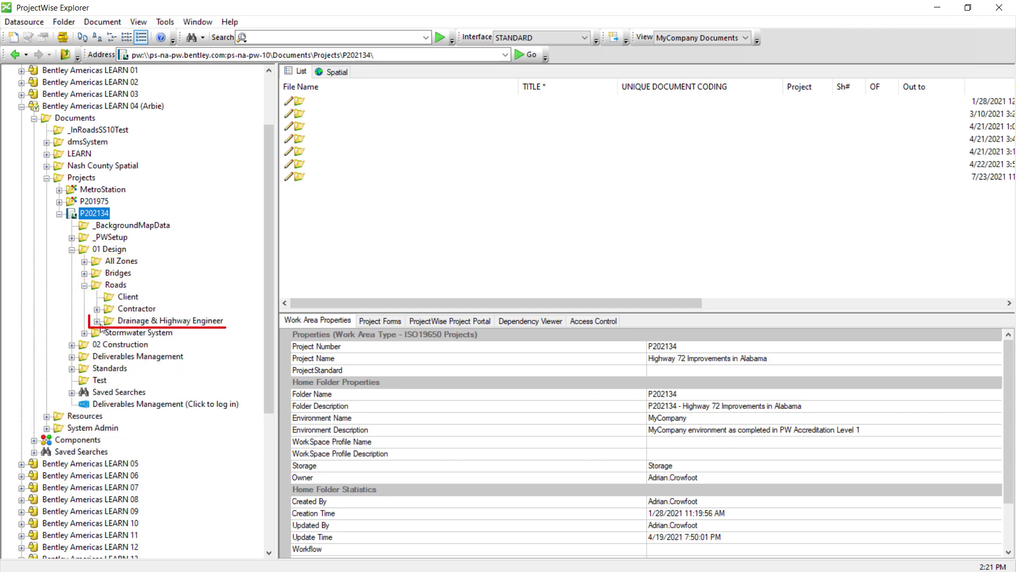
left_click(97, 321)
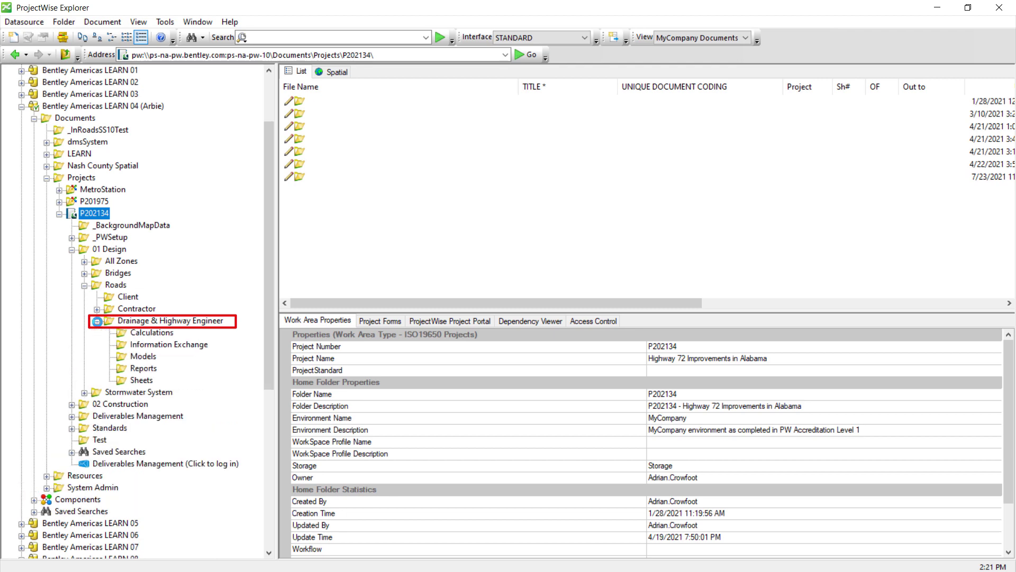
left_click(143, 381)
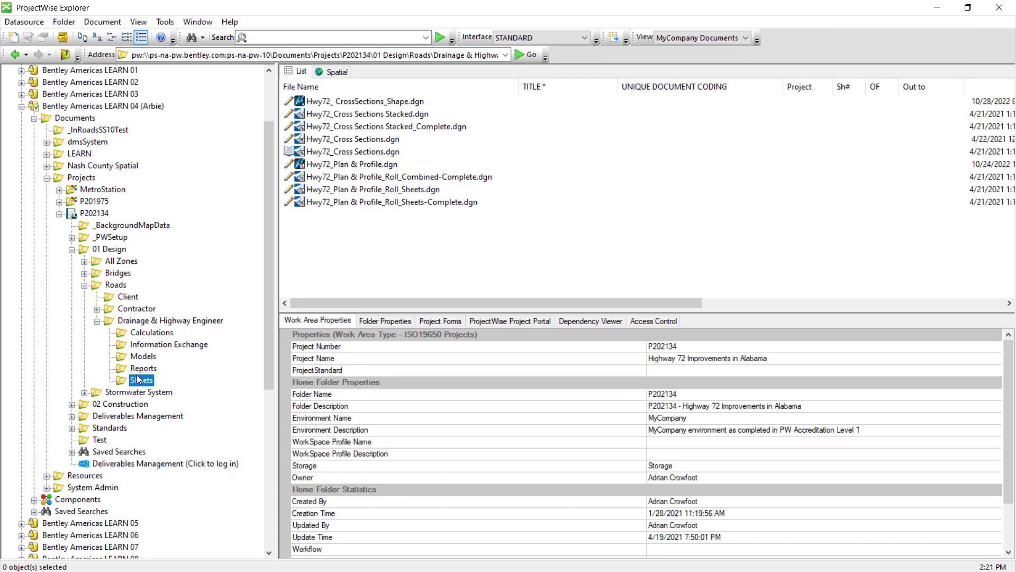
right_click(137, 381)
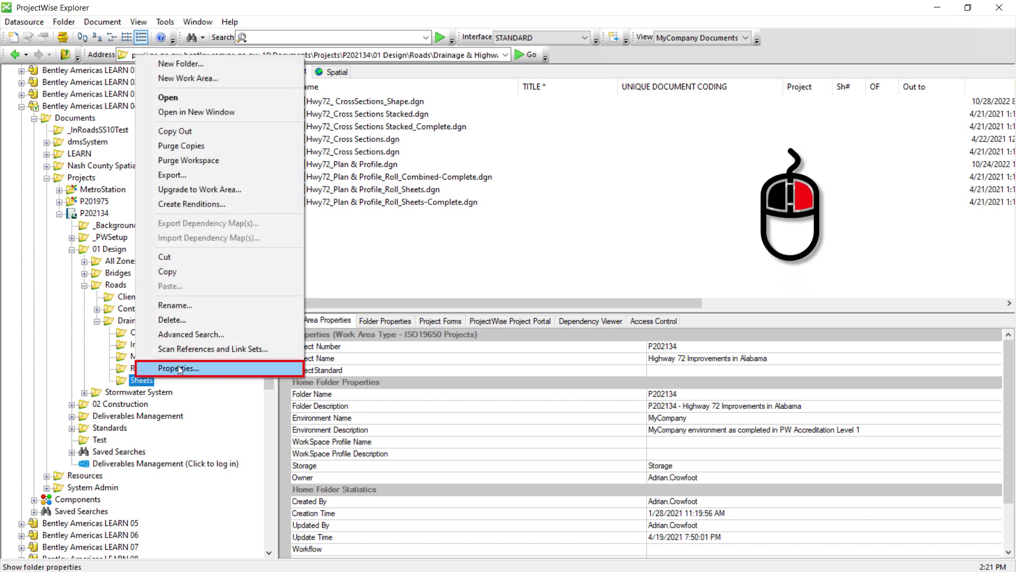
left_click(178, 367)
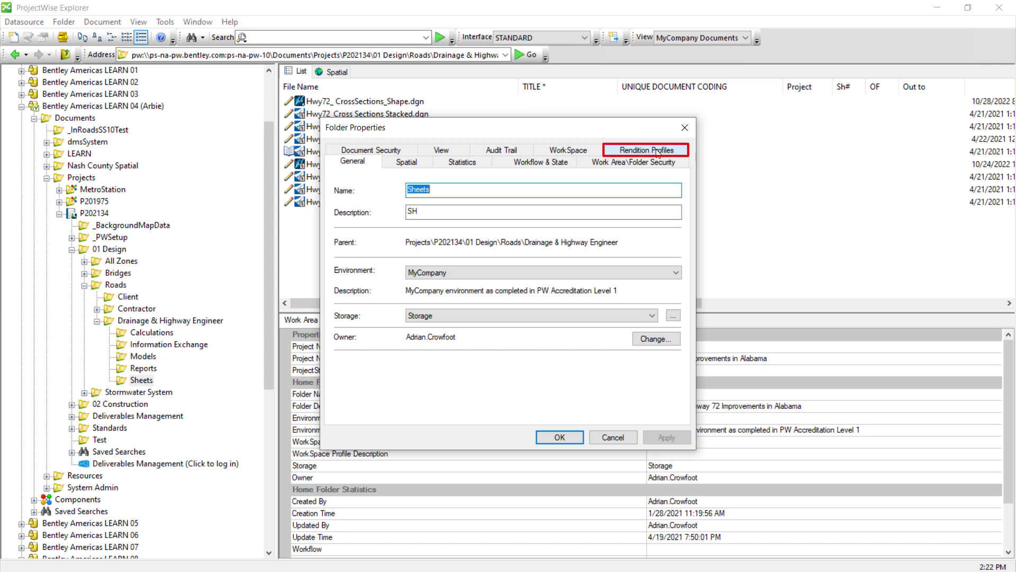
- Set the Sheets folder's default rendition profile to BW D Size Sheet and save
left_click(657, 152)
left_click(543, 193)
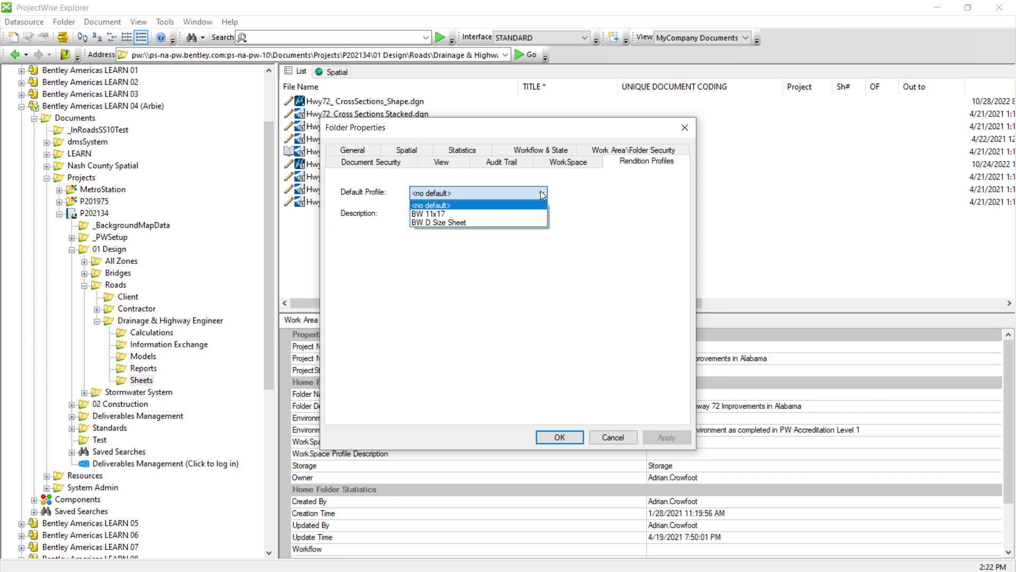
left_click(492, 223)
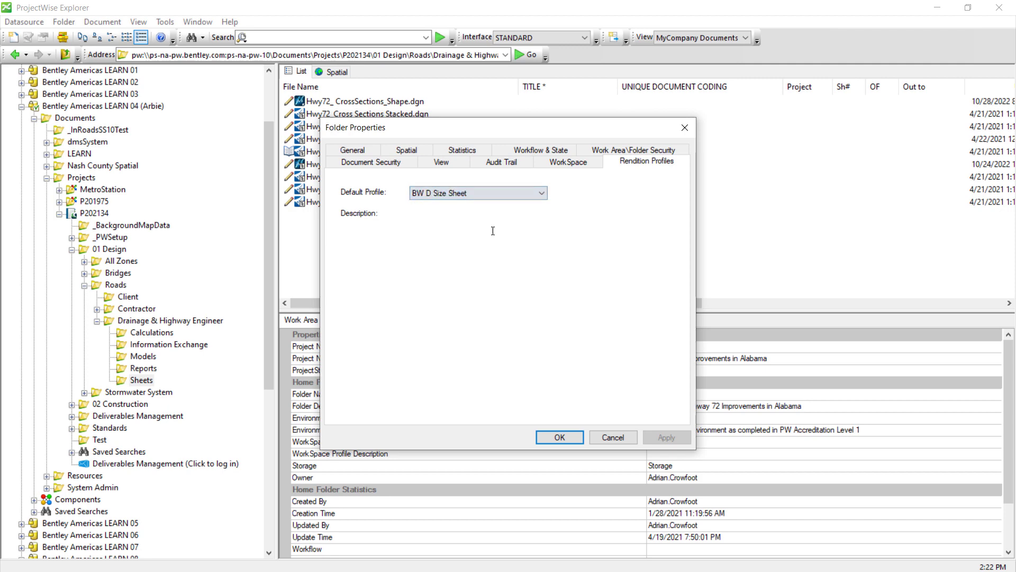
left_click(560, 437)
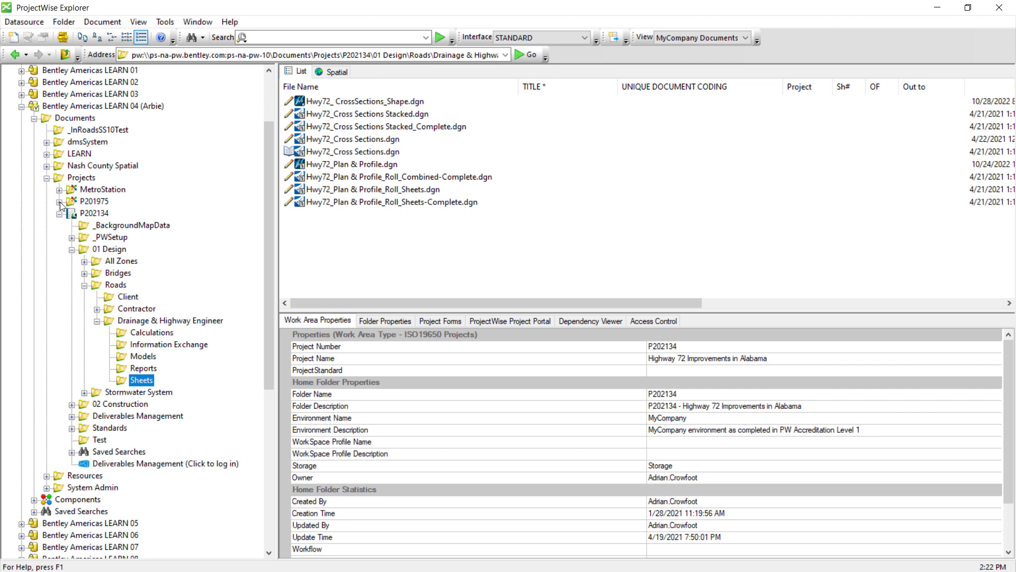
left_click(364, 138)
right_click(364, 138)
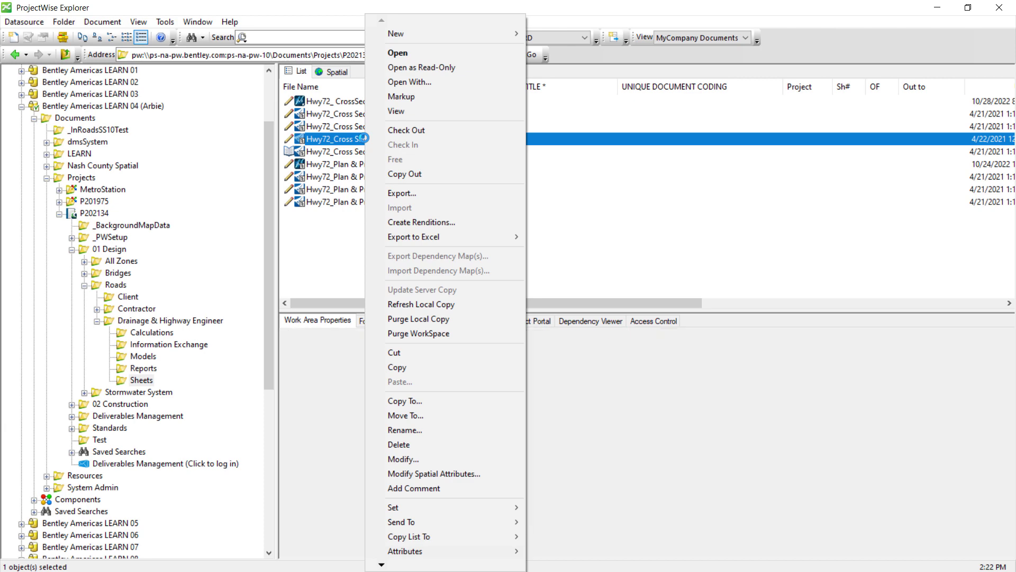
left_click(408, 222)
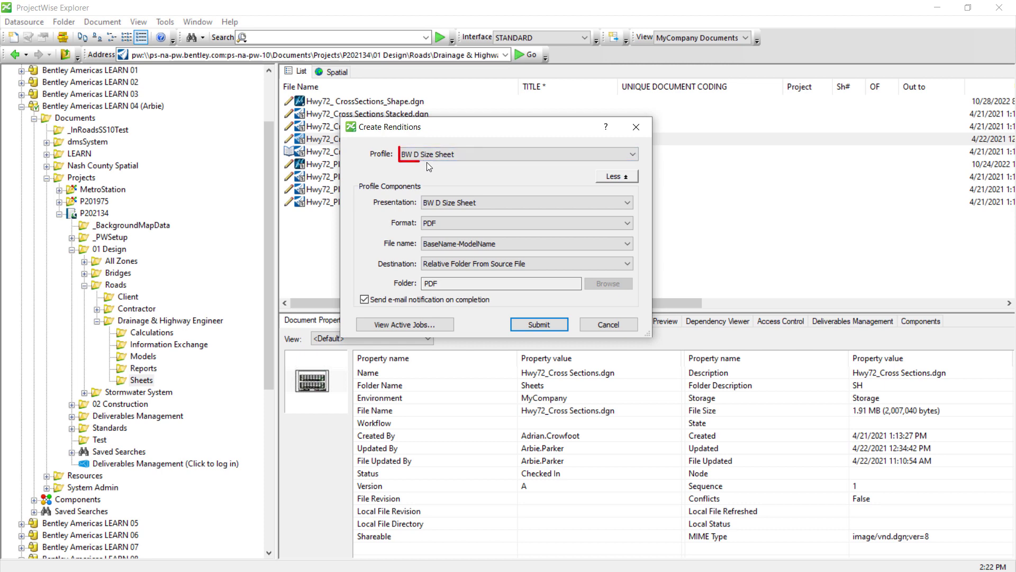
left_click(634, 154)
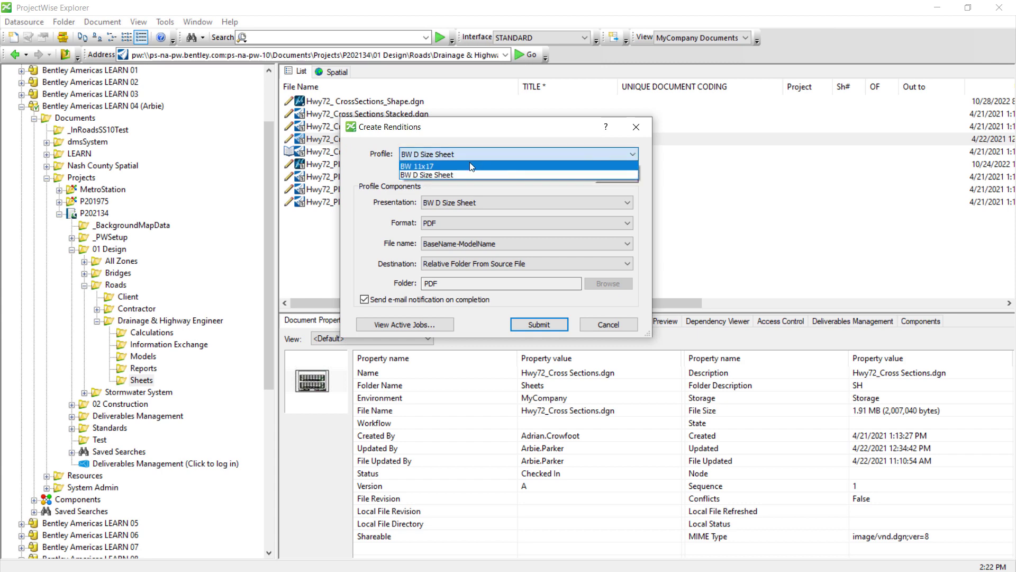
left_click(471, 166)
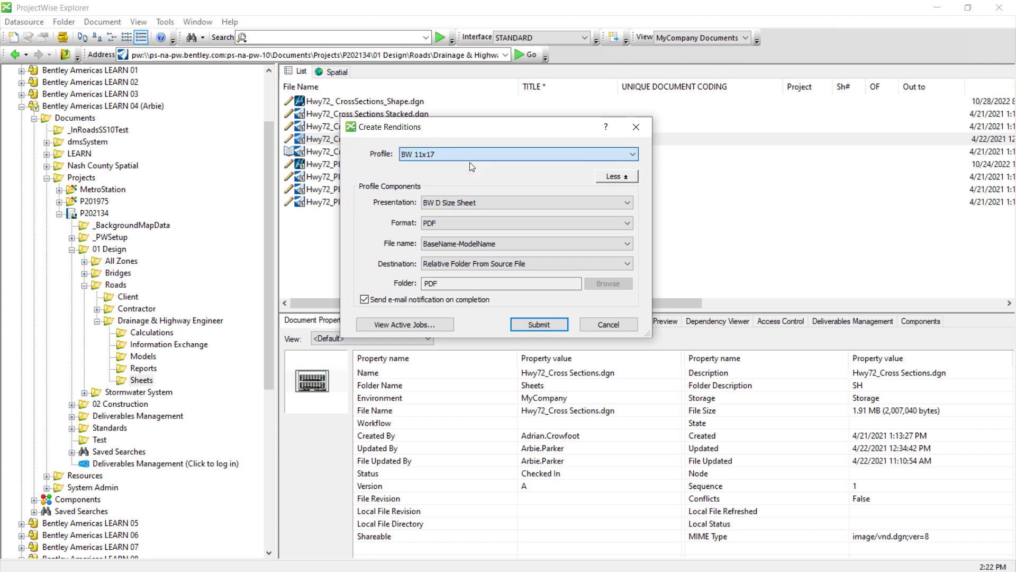
left_click(634, 156)
left_click(519, 170)
left_click(618, 323)
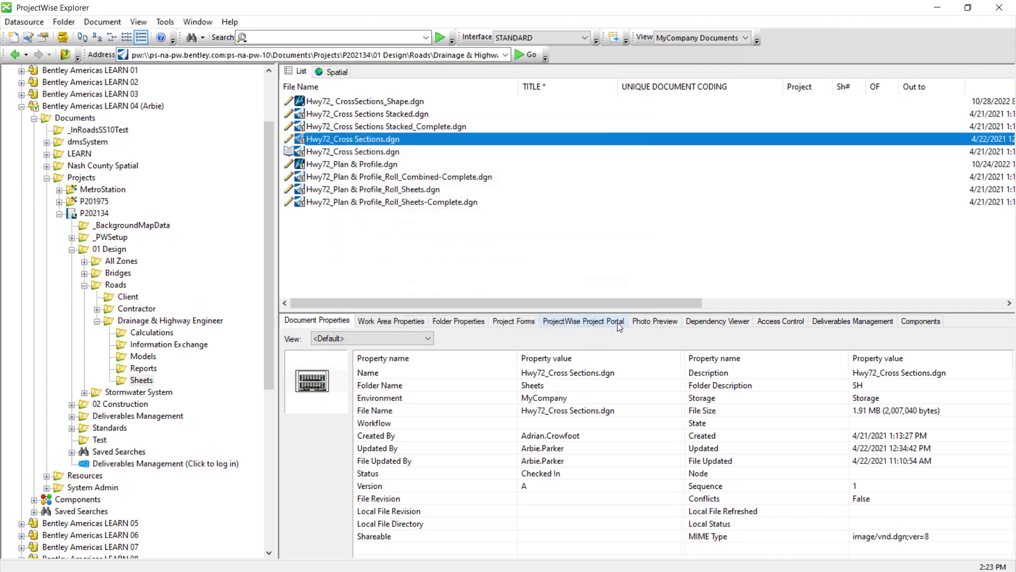
- Open P201975 > 01 Design > Roads > Drainage & Highway Engineer > Sheets
left_click(58, 202)
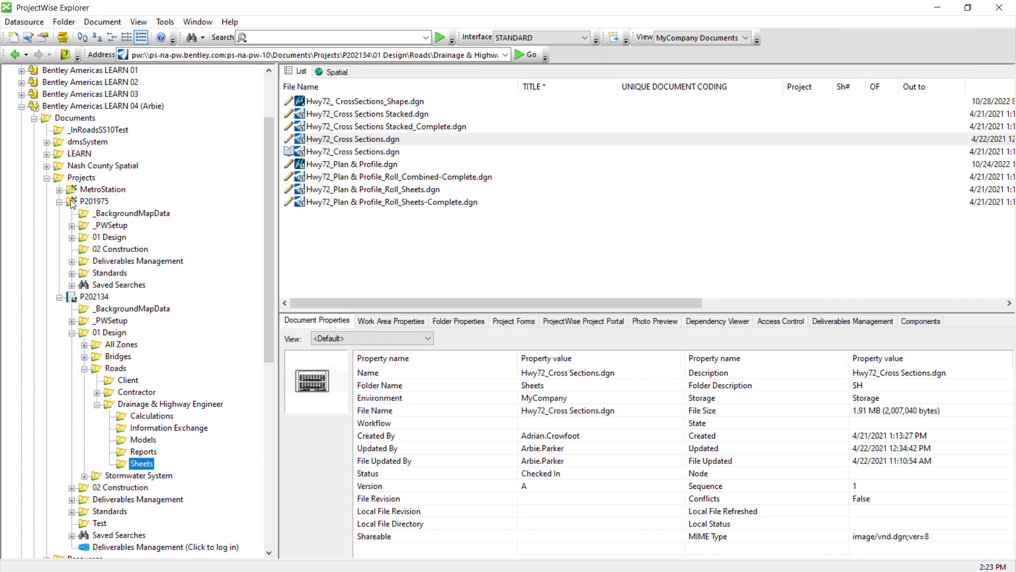
left_click(72, 238)
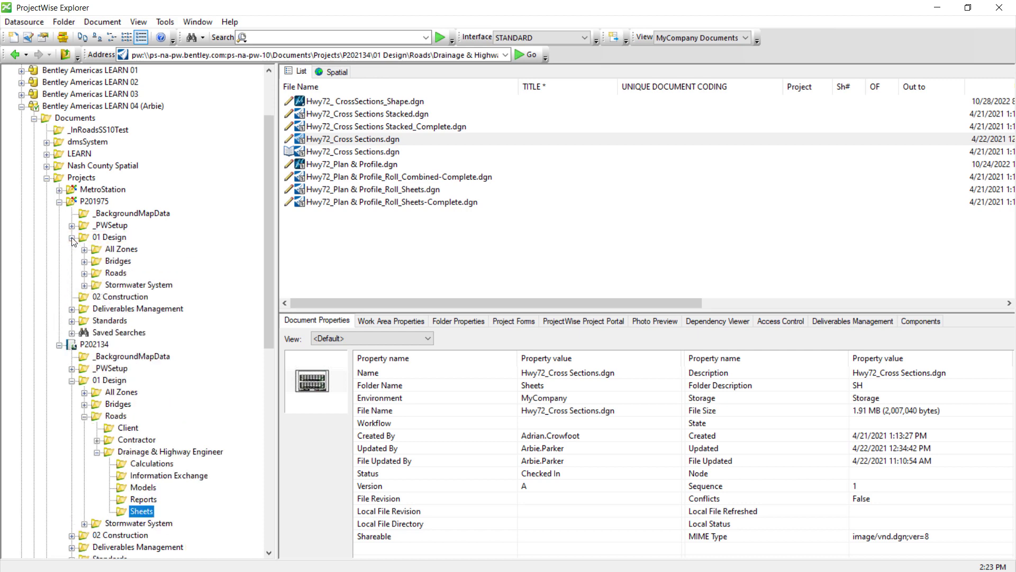
left_click(84, 274)
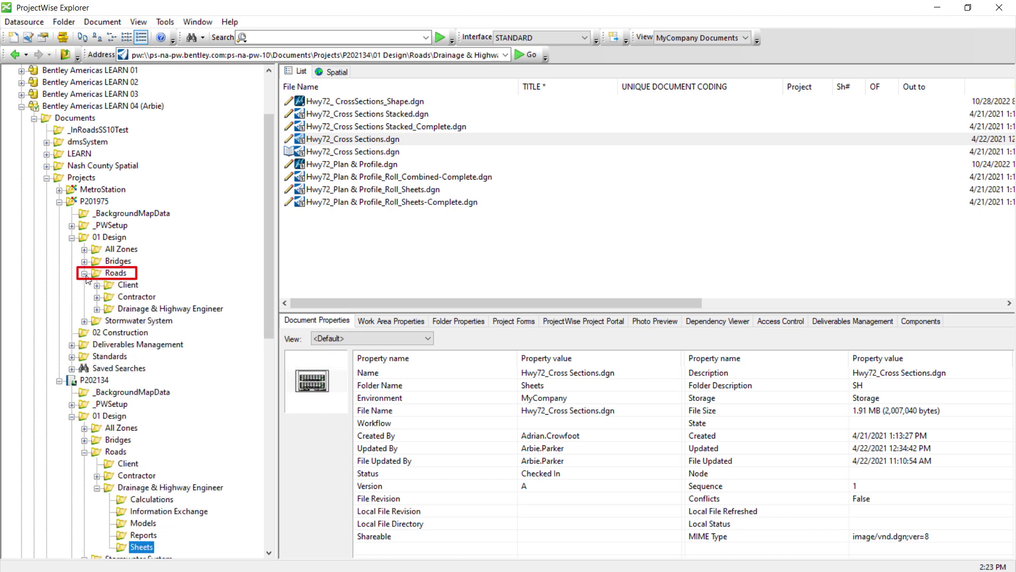
left_click(97, 309)
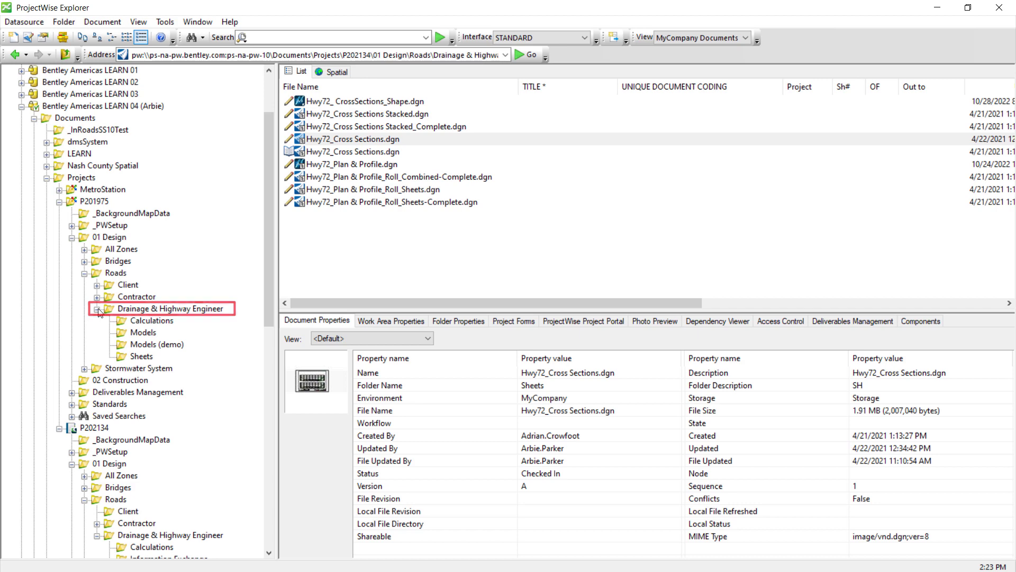
left_click(140, 356)
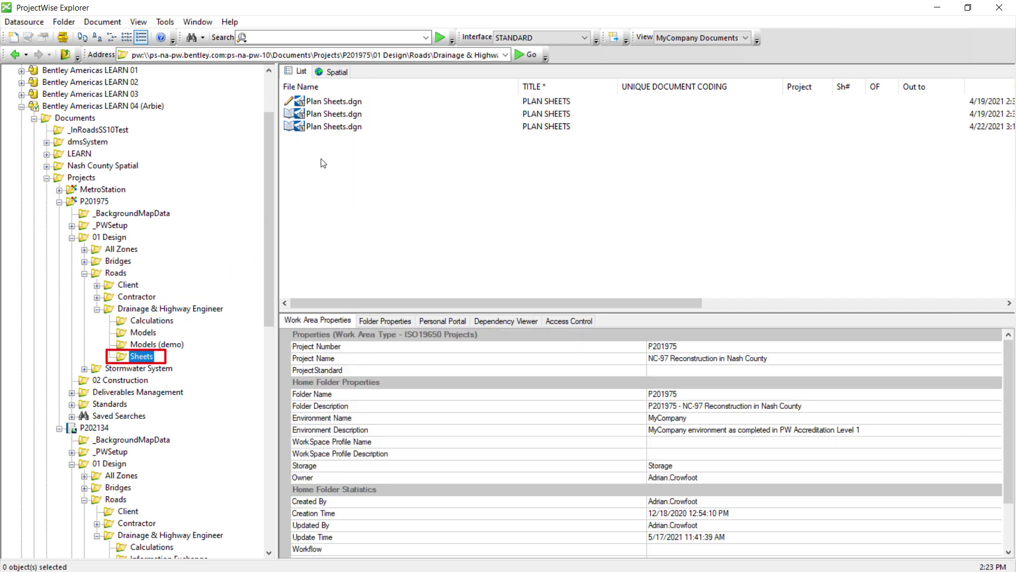
- Start Create Renditions on Plan Sheets.dgn, confirm only BW 11x17 is offered, then cancel
right_click(326, 106)
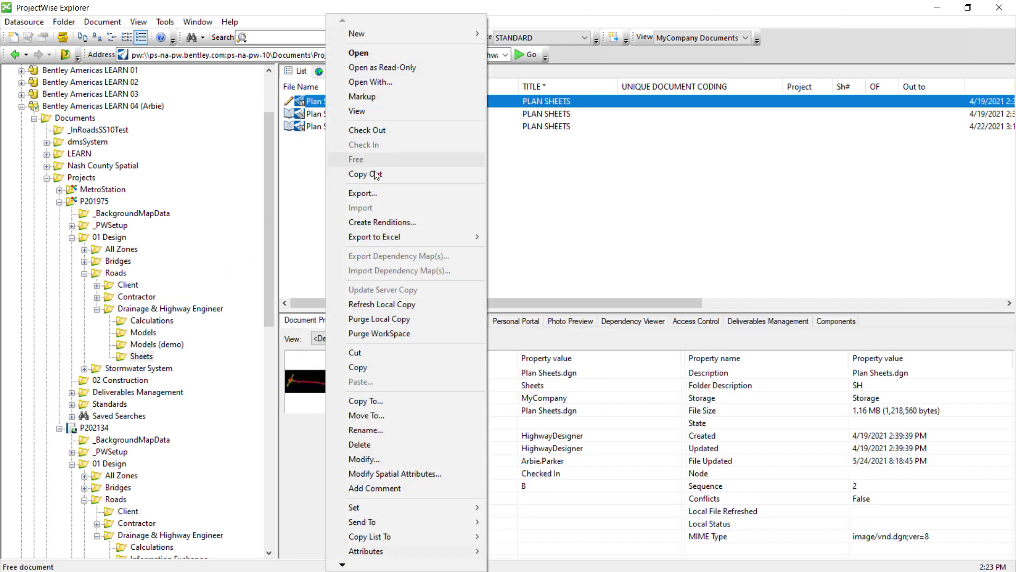
left_click(370, 221)
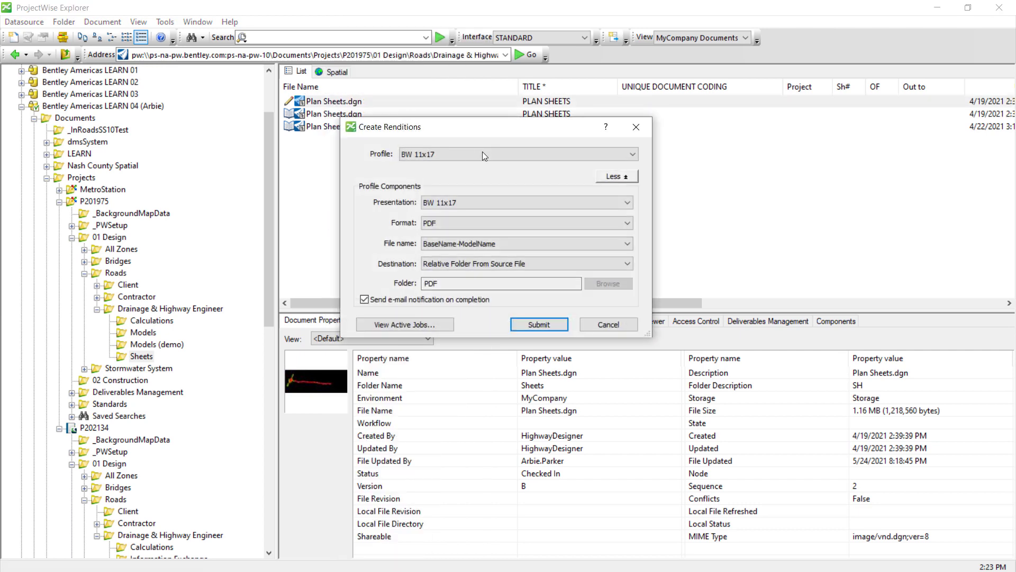
left_click(633, 154)
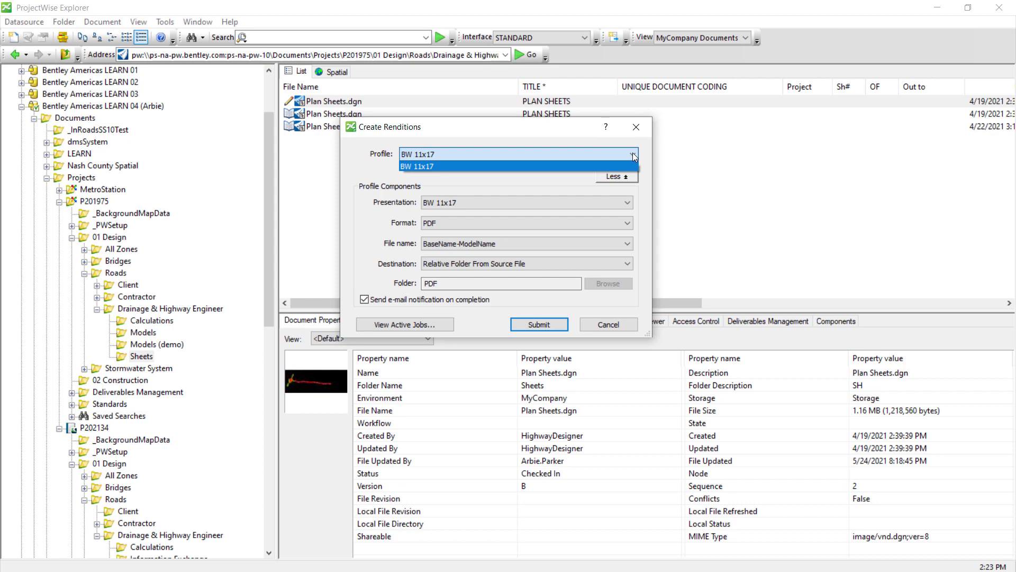
left_click(615, 323)
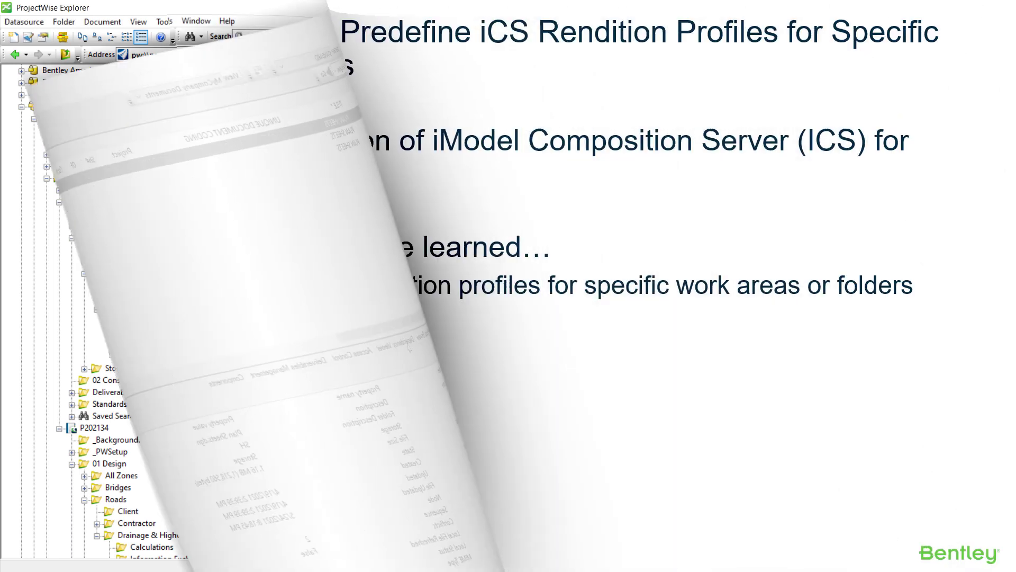